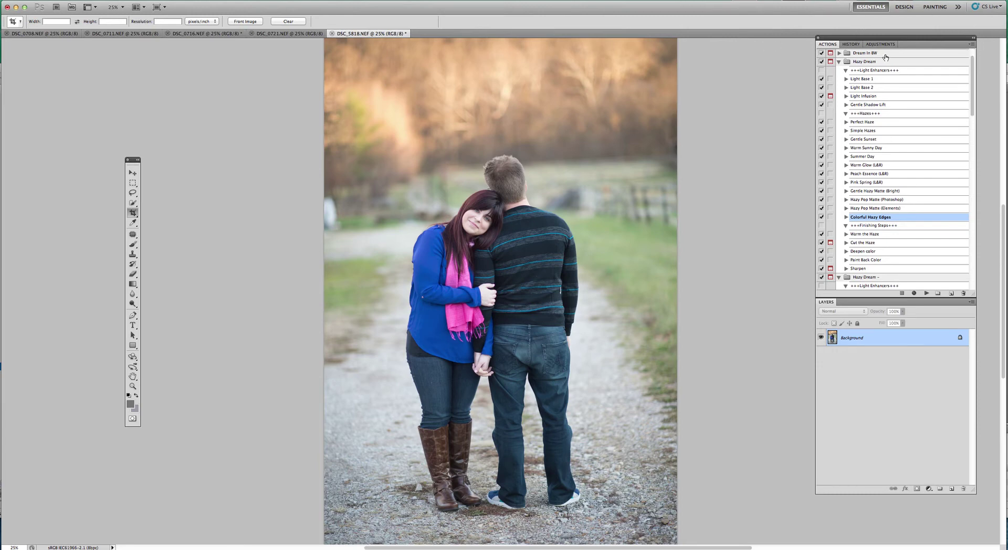
Run the Light Base 2 action on the photo, compare its effect, and reduce its layer group's opacity to 53%
{"action": "left_click", "coordinate": [873, 89]}
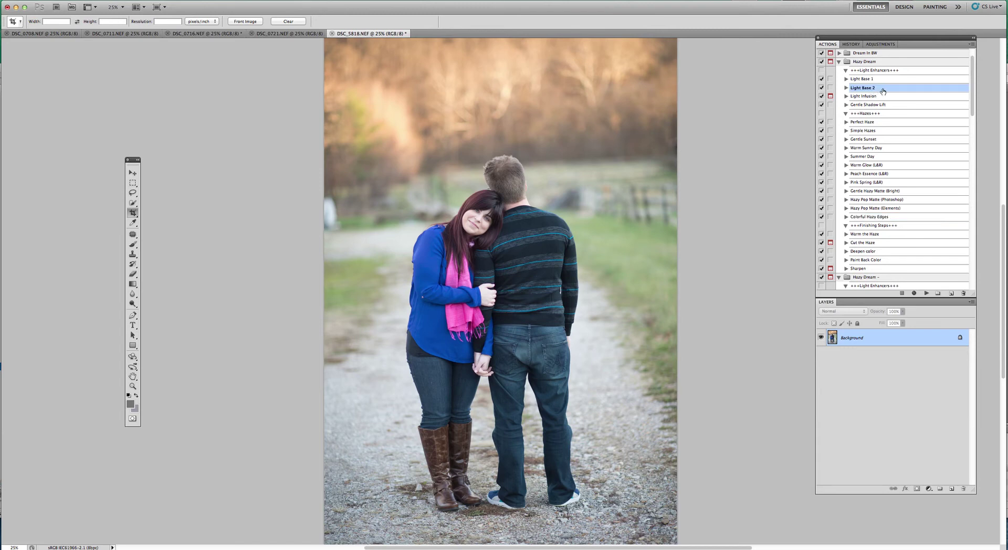
{"action": "left_click", "coordinate": [926, 293]}
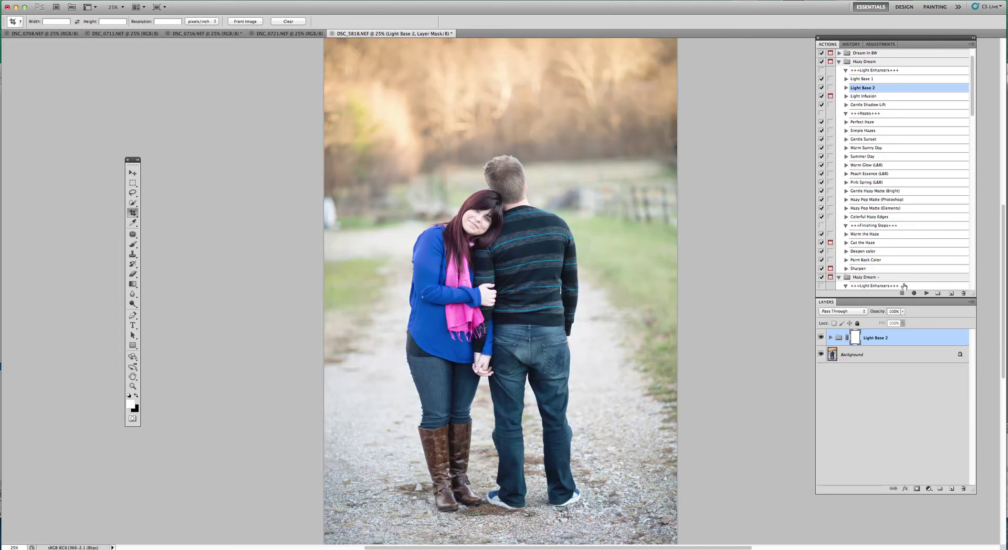
{"action": "left_click", "coordinate": [902, 312]}
{"action": "left_click_drag", "start_coordinate": [898, 321], "coordinate": [890, 323]}
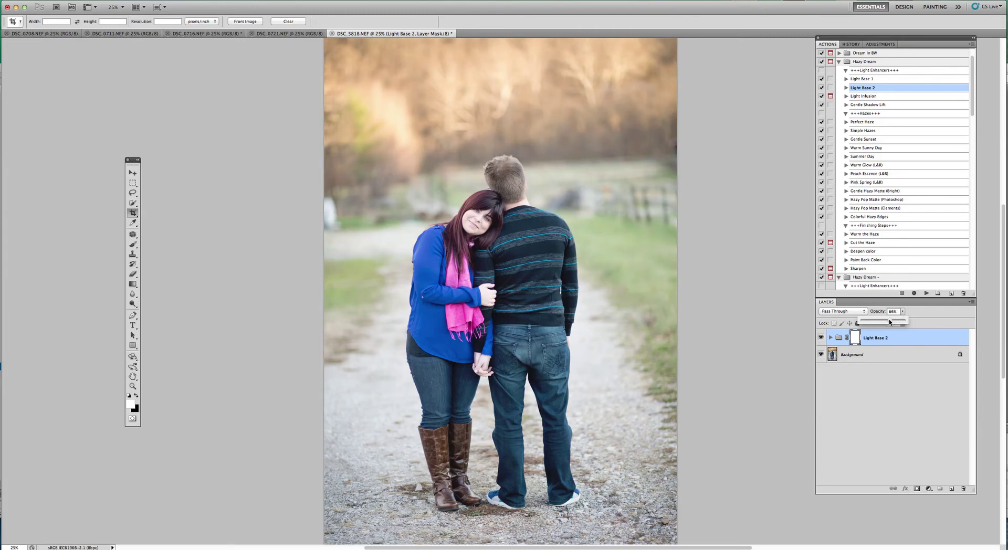
{"action": "left_click", "coordinate": [821, 338]}
{"action": "left_click", "coordinate": [822, 338]}
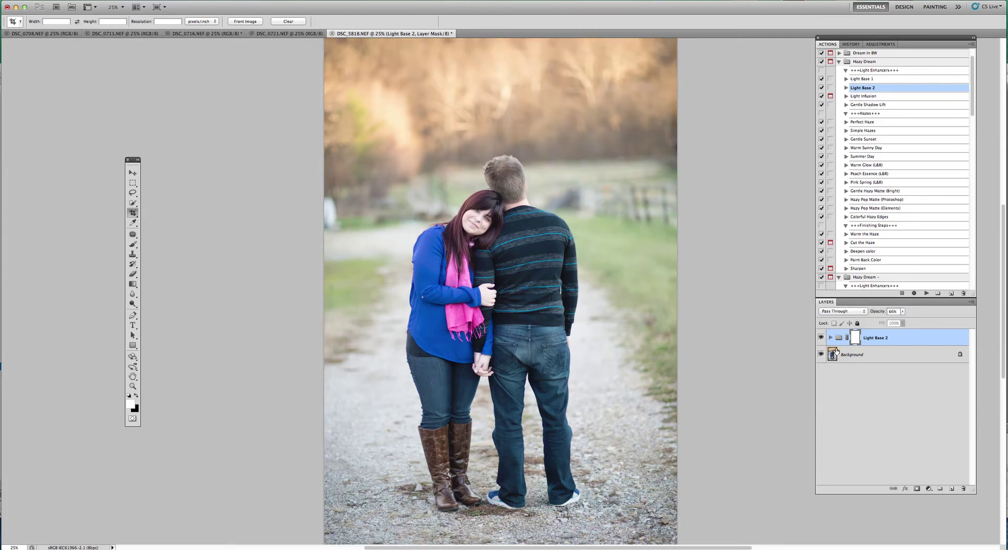
{"action": "left_click", "coordinate": [902, 312]}
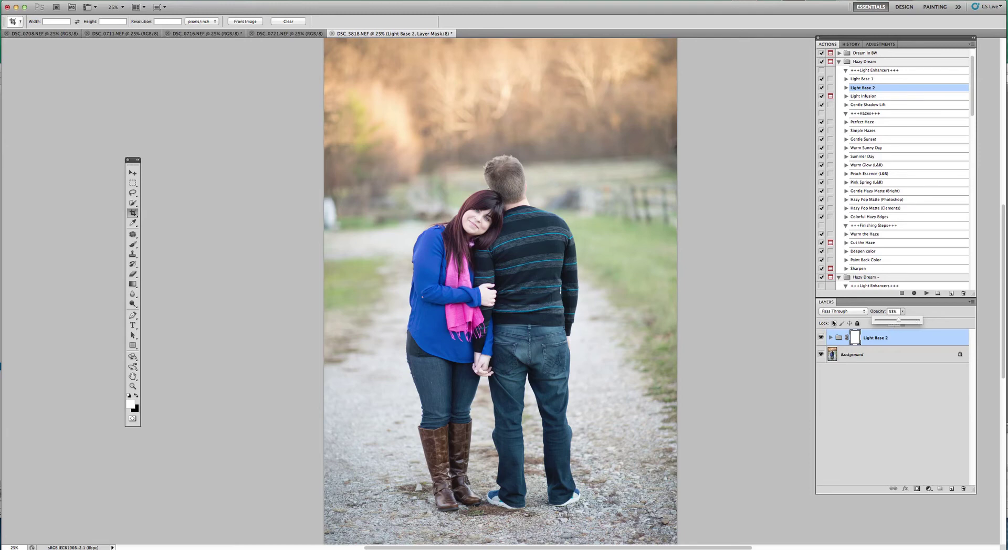
Run the Hazy Pop Matte (Photoshop) action above the Background layer and set its group's opacity to 59%
{"action": "left_click", "coordinate": [874, 357]}
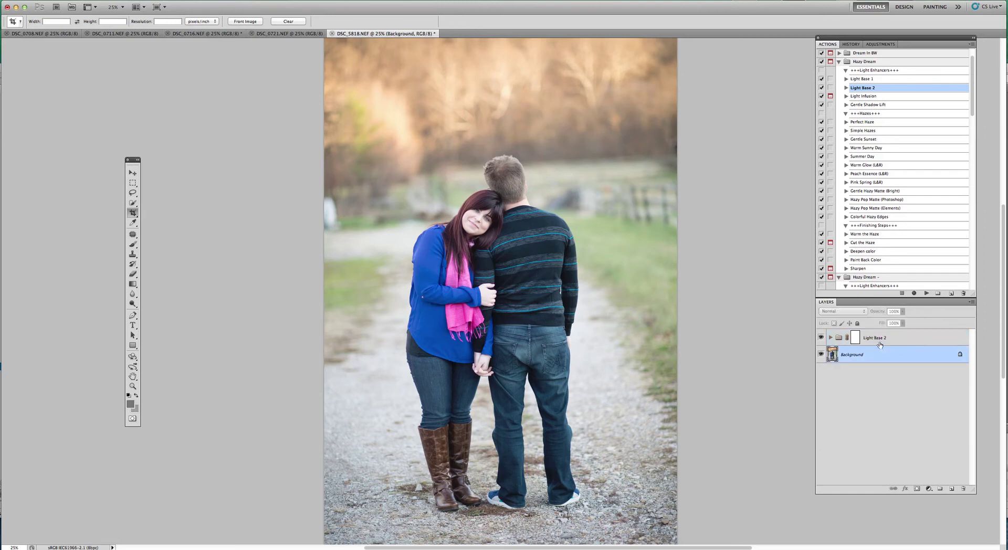
{"action": "left_click", "coordinate": [875, 200]}
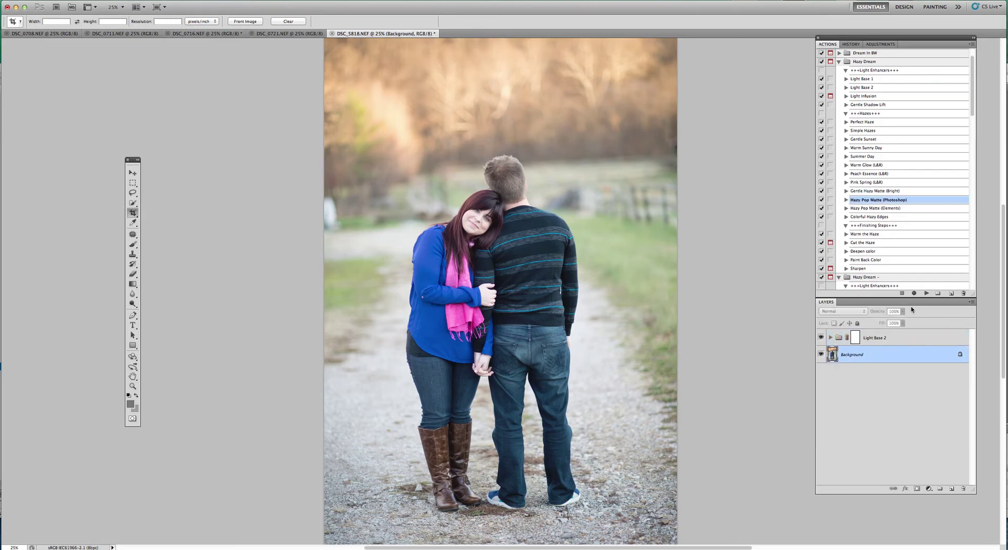
{"action": "left_click", "coordinate": [926, 293]}
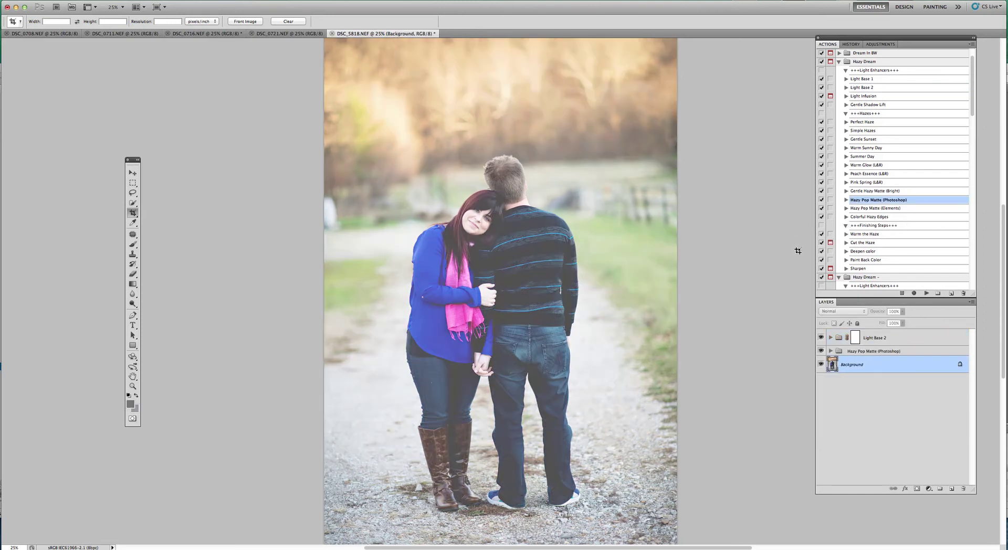
{"action": "left_click", "coordinate": [869, 351]}
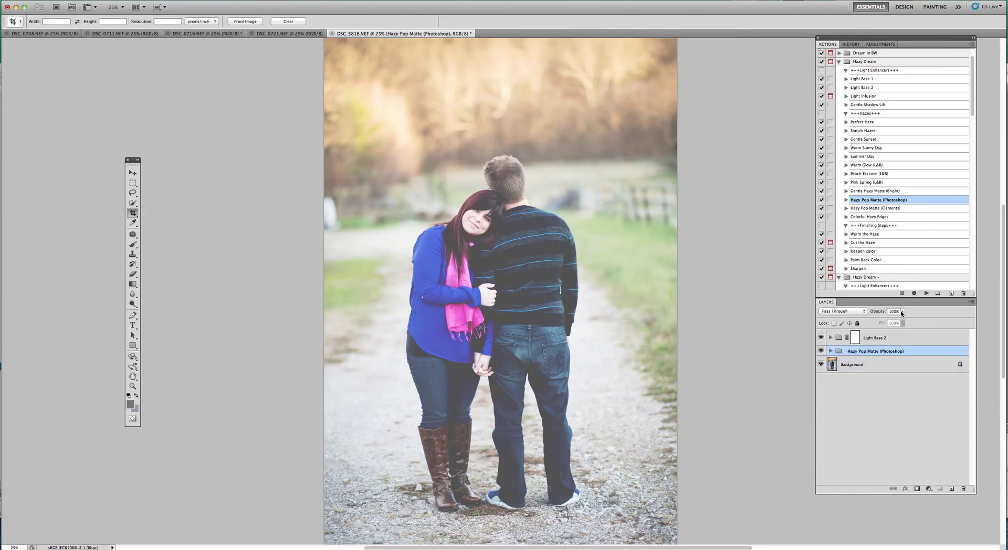
{"action": "left_click", "coordinate": [902, 313]}
{"action": "left_click_drag", "start_coordinate": [904, 319], "coordinate": [887, 319]}
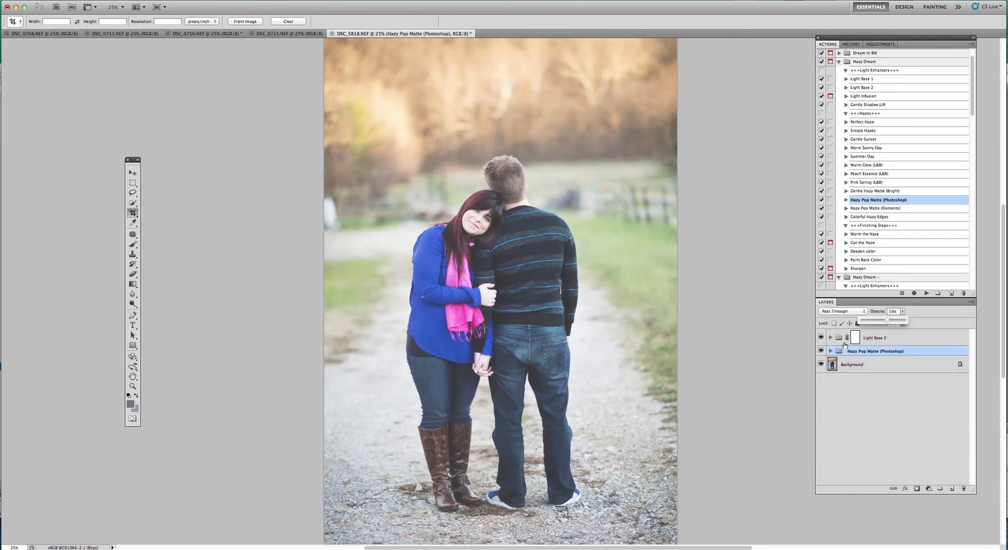
Set the opacity of the Haze layer inside the Hazy Pop Matte (Photoshop) group to 72%
{"action": "left_click", "coordinate": [830, 350]}
{"action": "left_click", "coordinate": [830, 351]}
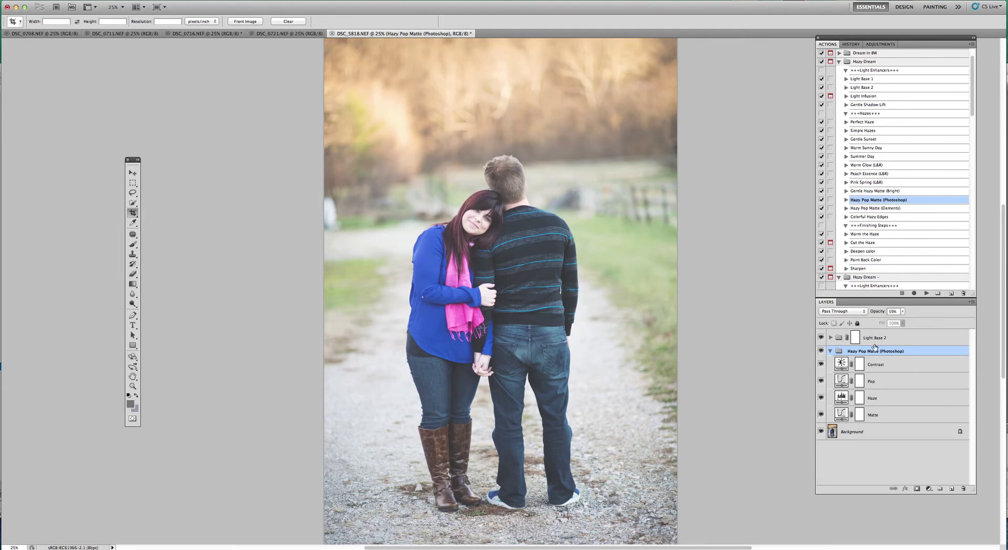
{"action": "left_click", "coordinate": [873, 399]}
{"action": "left_click", "coordinate": [903, 311]}
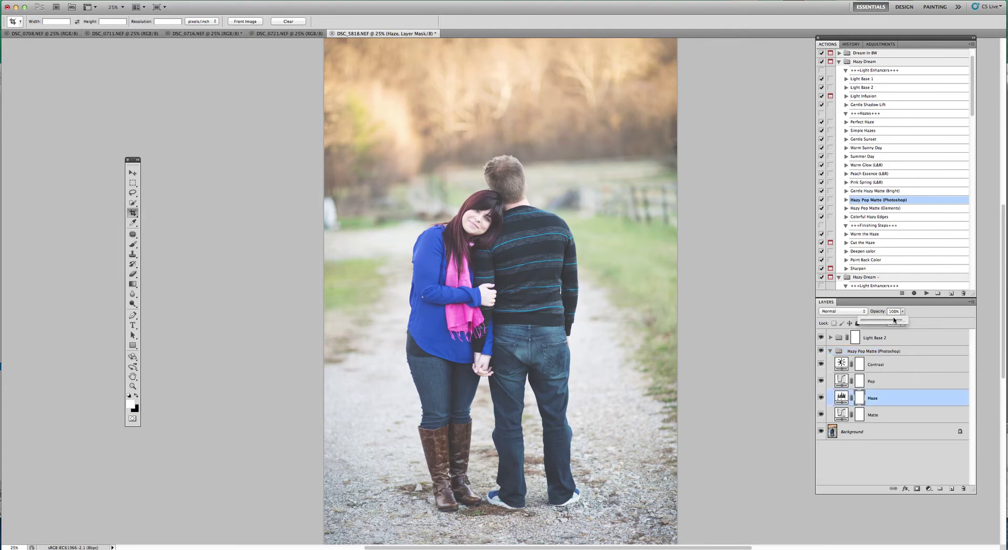
{"action": "left_click_drag", "start_coordinate": [894, 319], "coordinate": [893, 320]}
{"action": "left_click", "coordinate": [830, 351]}
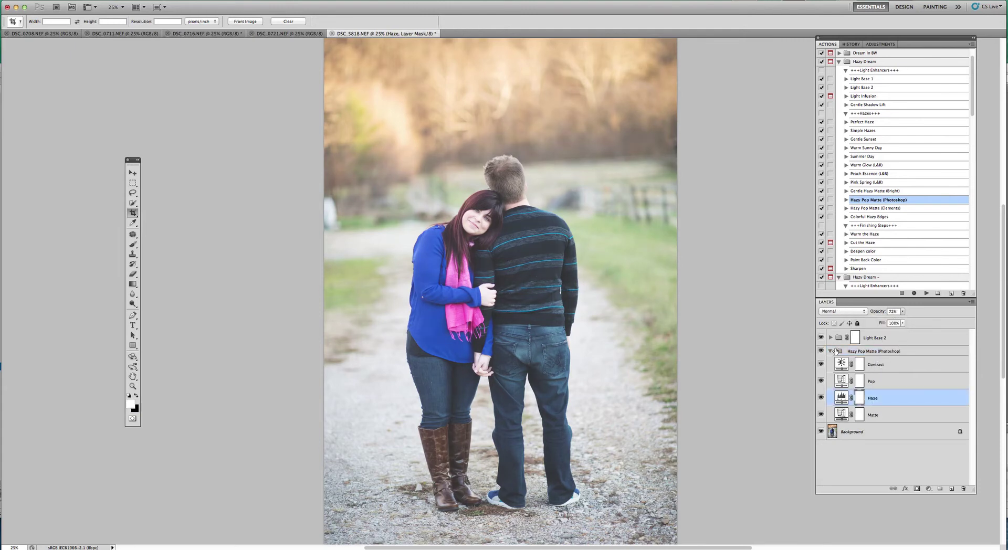
{"action": "left_click", "coordinate": [831, 351]}
Run the Colorful Hazy Edges action above the Background layer, then show its Warm Sun layer at 34% opacity
{"action": "left_click", "coordinate": [853, 364]}
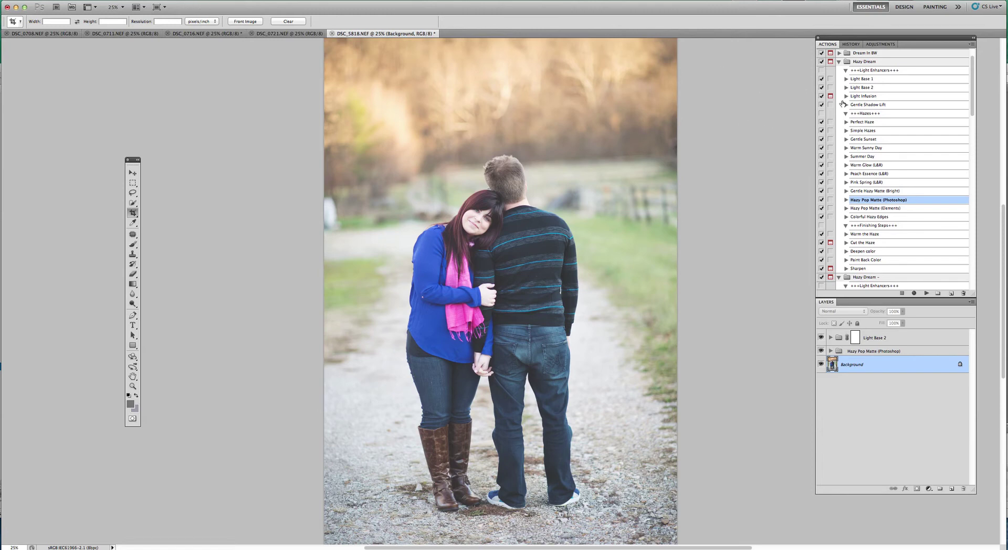
{"action": "left_click", "coordinate": [882, 217]}
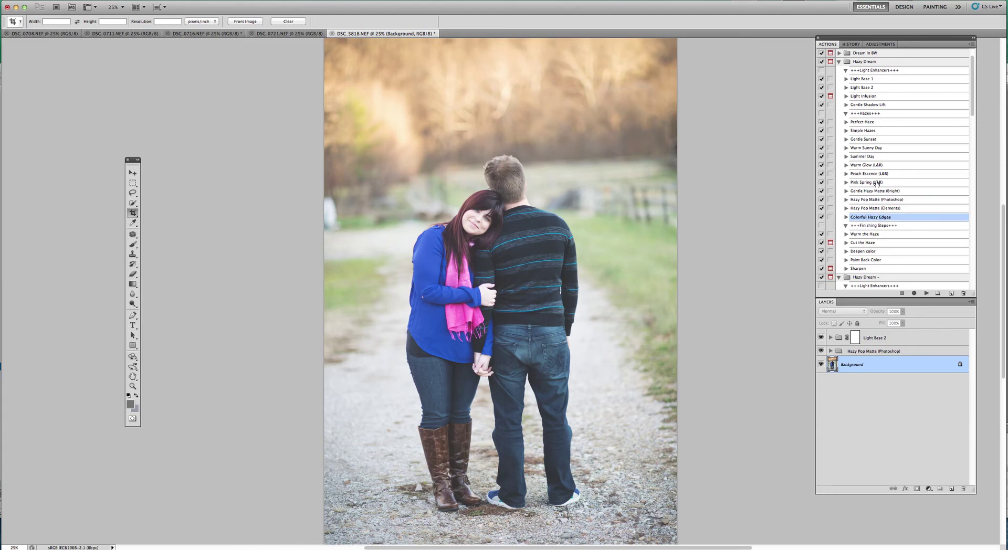
{"action": "left_click", "coordinate": [926, 293]}
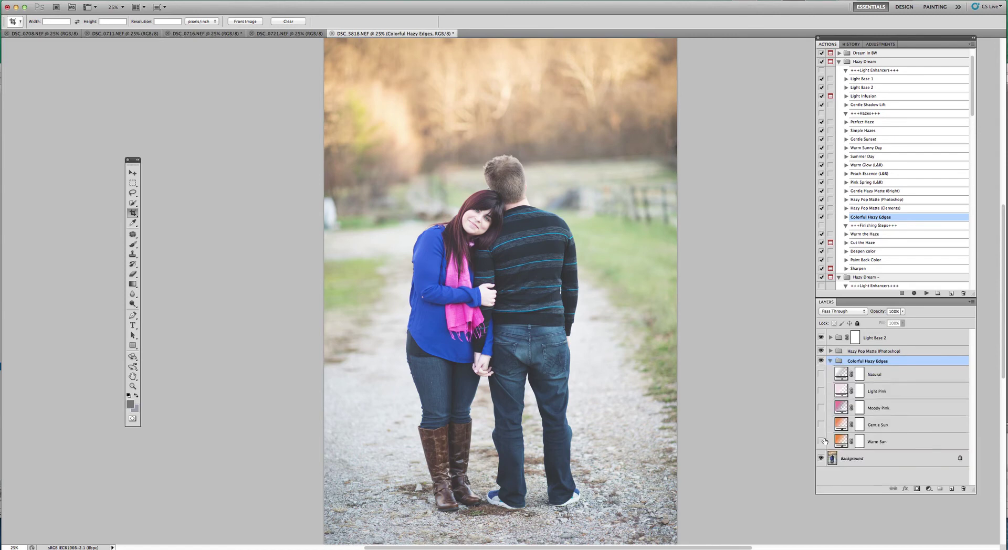
{"action": "left_click", "coordinate": [822, 441]}
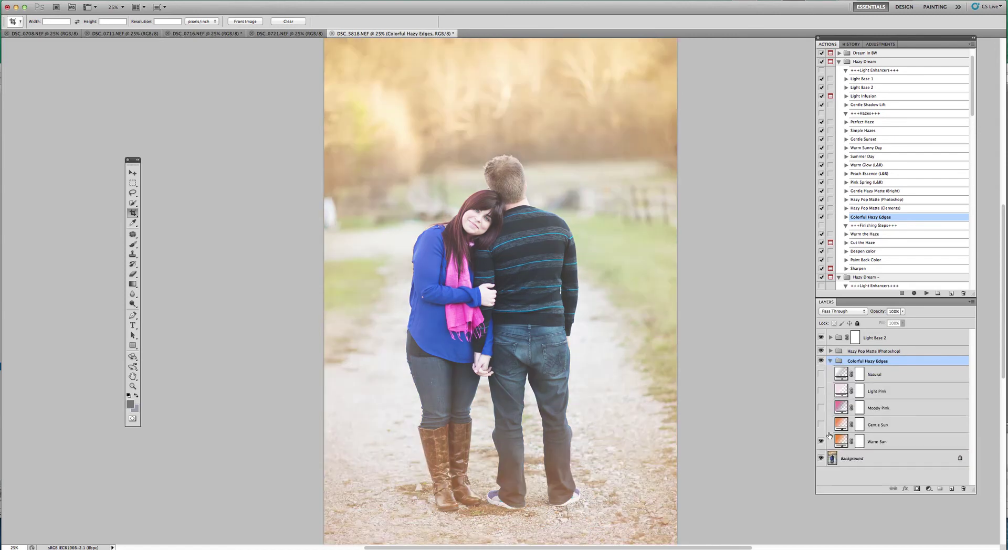
{"action": "left_click", "coordinate": [878, 442]}
{"action": "left_click", "coordinate": [902, 311]}
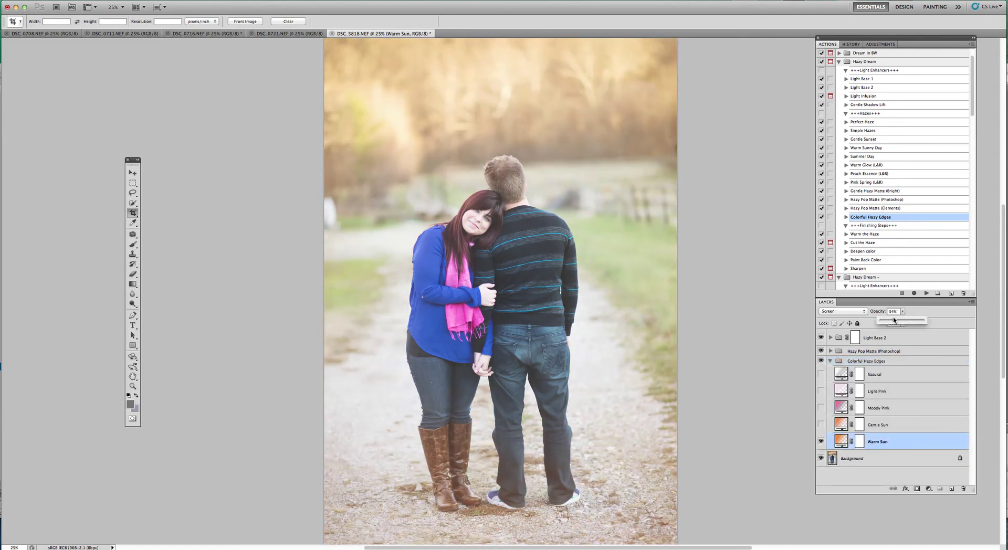
Paint black on the Warm Sun layer mask over the couple and gravel path with a 1200 px brush, and reduce the brush opacity to 30%
{"action": "left_click_drag", "start_coordinate": [861, 443], "coordinate": [862, 431]}
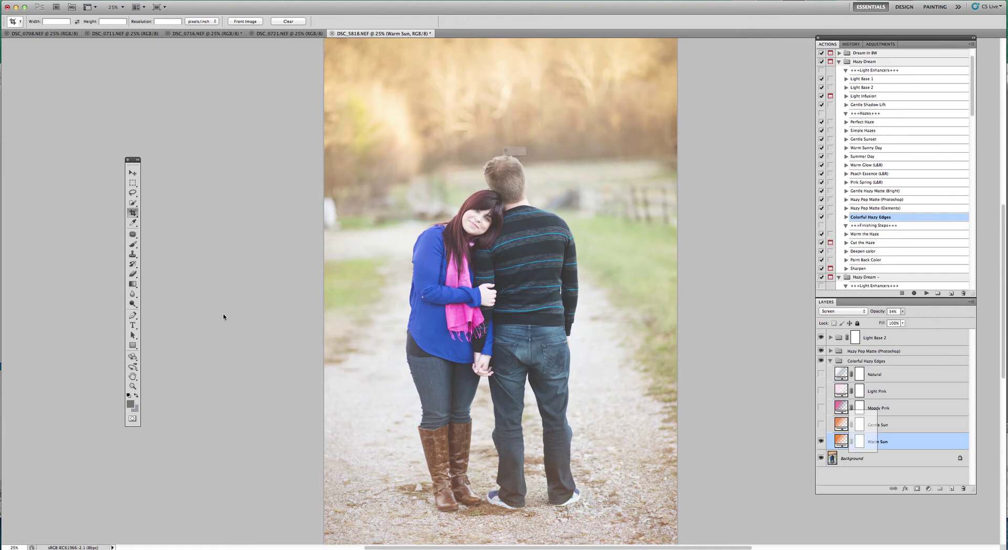
{"action": "left_click", "coordinate": [545, 174]}
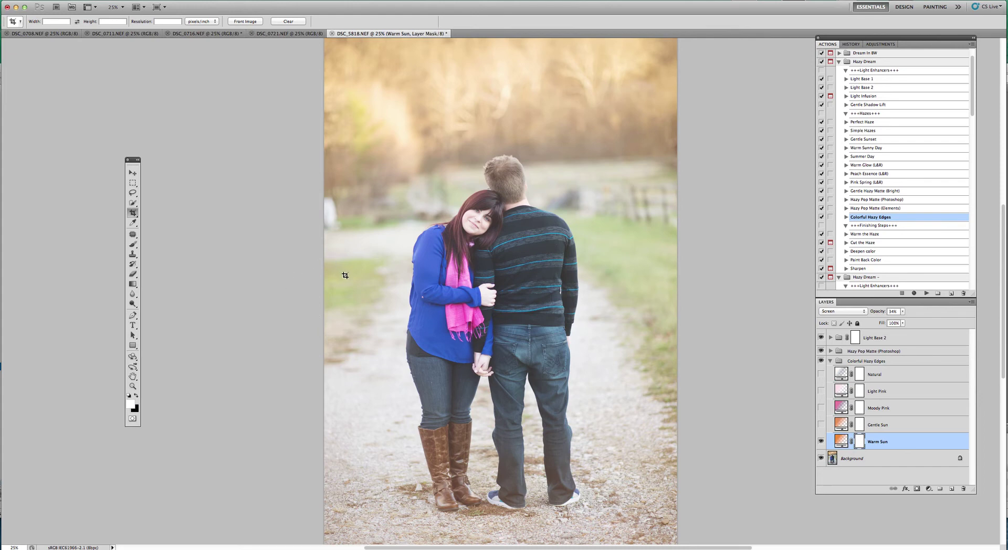
{"action": "key", "text": "b"}
{"action": "left_click", "coordinate": [136, 396]}
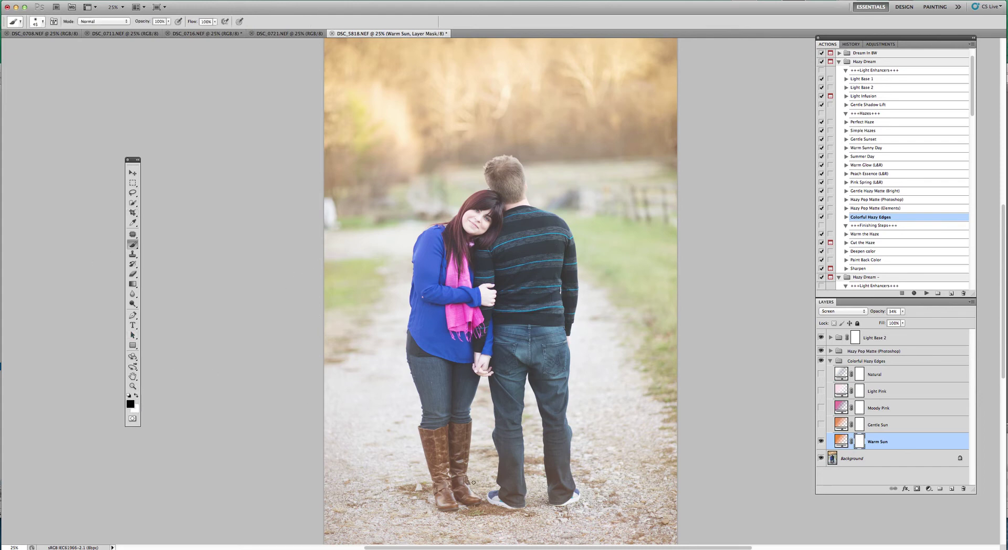
{"action": "key", "text": "bracketright"}
{"action": "key", "text": "bracketright"}
{"action": "key", "text": "bracketright"}
{"action": "key", "text": "bracketright"}
{"action": "key", "text": "bracketright"}
{"action": "key", "text": "bracketright"}
{"action": "key", "text": "bracketright"}
{"action": "key", "text": "bracketright"}
{"action": "key", "text": "bracketright"}
{"action": "key", "text": "bracketright"}
{"action": "key", "text": "bracketright"}
{"action": "key", "text": "bracketright"}
{"action": "key", "text": "bracketright"}
{"action": "key", "text": "bracketright"}
{"action": "key", "text": "bracketright"}
{"action": "key", "text": "bracketright"}
{"action": "key", "text": "bracketright"}
{"action": "key", "text": "bracketright"}
{"action": "key", "text": "bracketright"}
{"action": "mouse_move", "coordinate": [447, 455]}
{"action": "left_mouse_down"}
{"action": "mouse_move", "coordinate": [638, 409]}
{"action": "mouse_move", "coordinate": [645, 469]}
{"action": "mouse_move", "coordinate": [483, 316]}
{"action": "mouse_move", "coordinate": [495, 301]}
{"action": "left_mouse_up"}
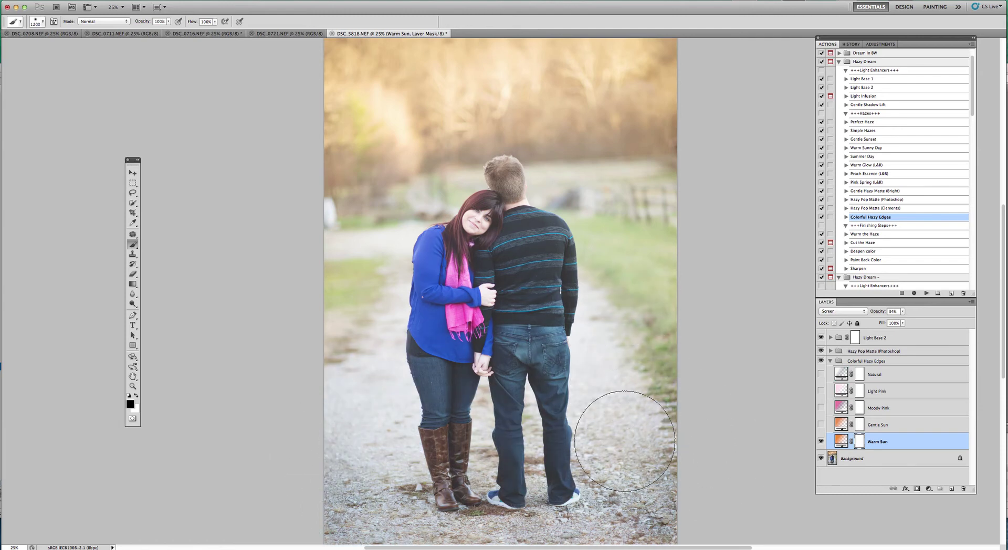
{"action": "key", "text": "3"}
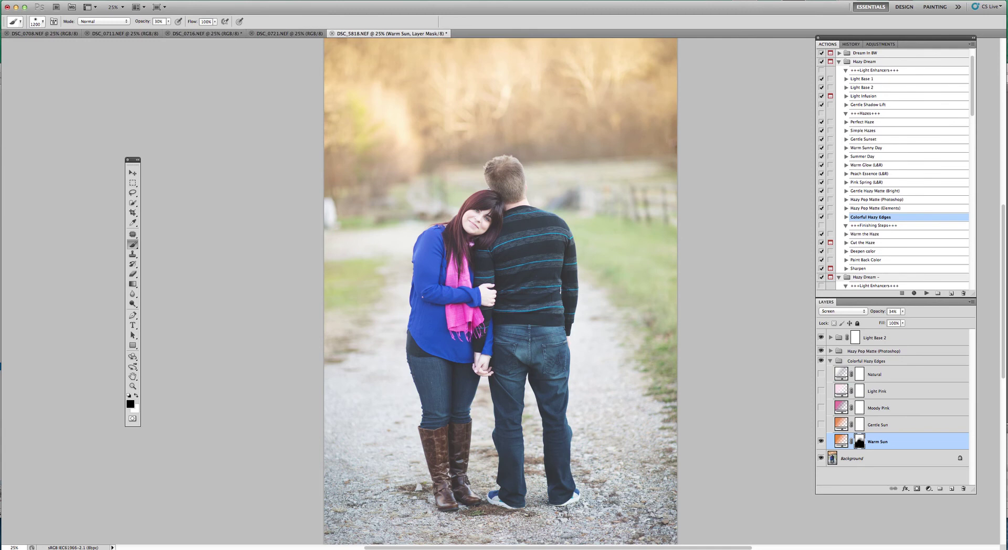
Compare the whole photo with and without the Warm Sun layer, then collapse the Colorful Hazy Edges group
{"action": "left_click", "coordinate": [216, 0]}
{"action": "left_click", "coordinate": [229, 61]}
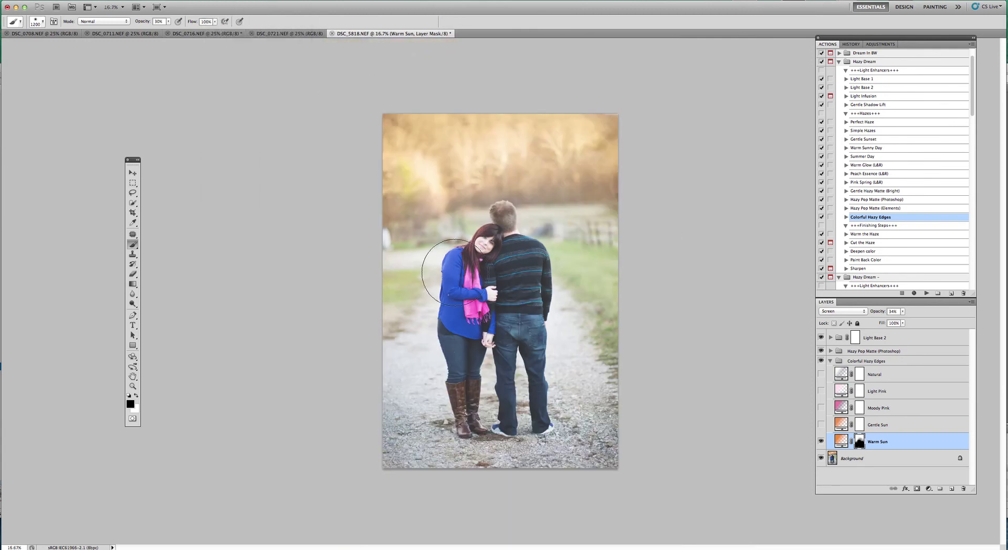
{"action": "left_click", "coordinate": [821, 441]}
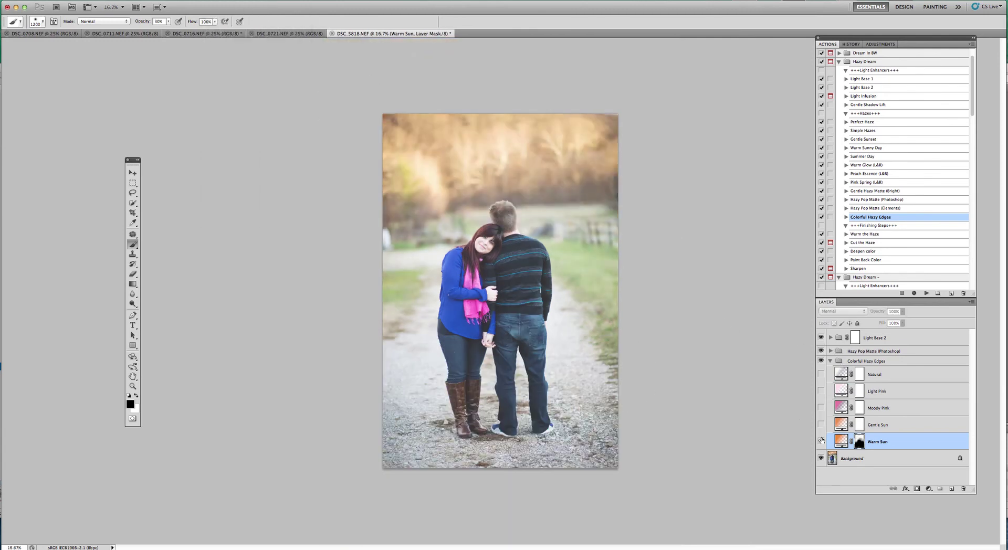
{"action": "left_click", "coordinate": [821, 441]}
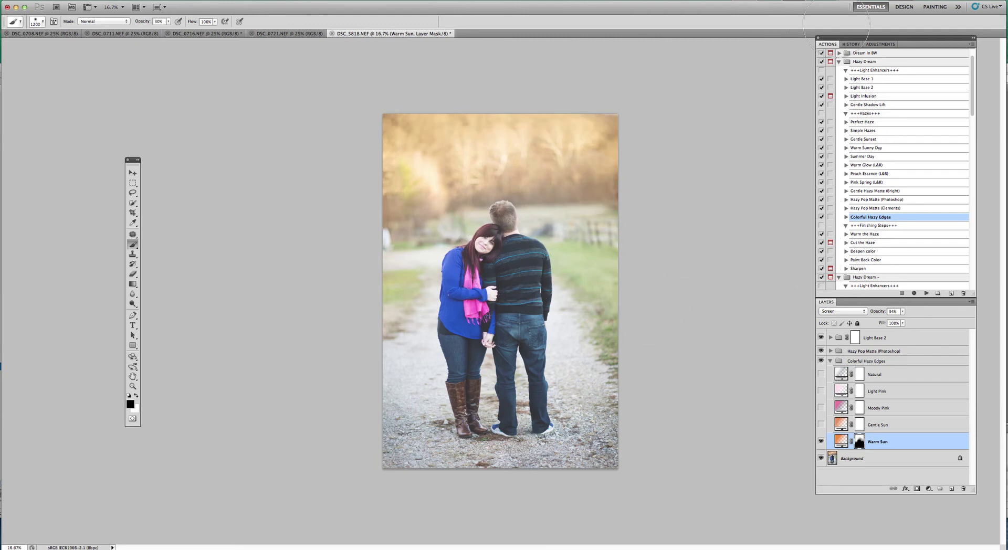
{"action": "left_click", "coordinate": [830, 361]}
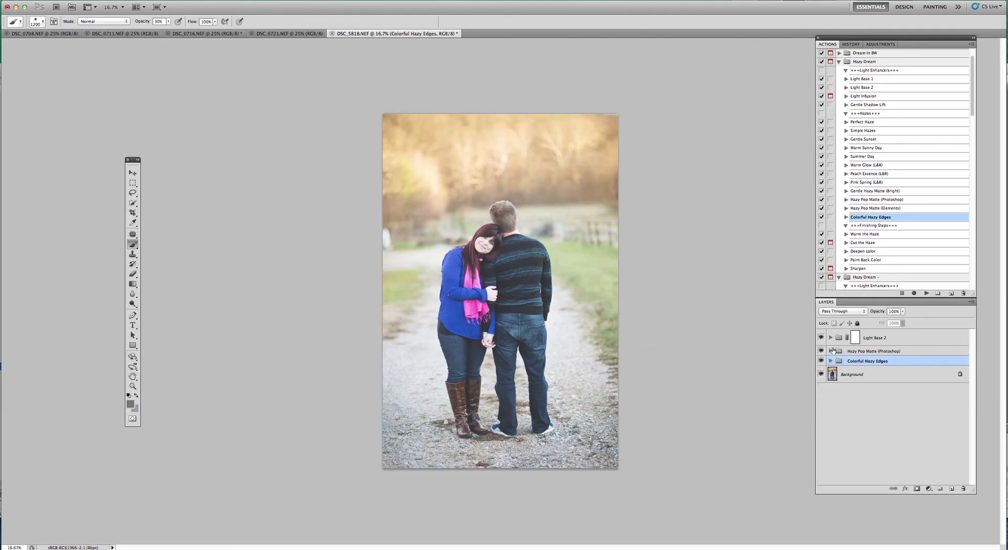
Run the Cut the Haze action above the Background layer and reduce the resulting layer's opacity to 53%
{"action": "left_click", "coordinate": [861, 374]}
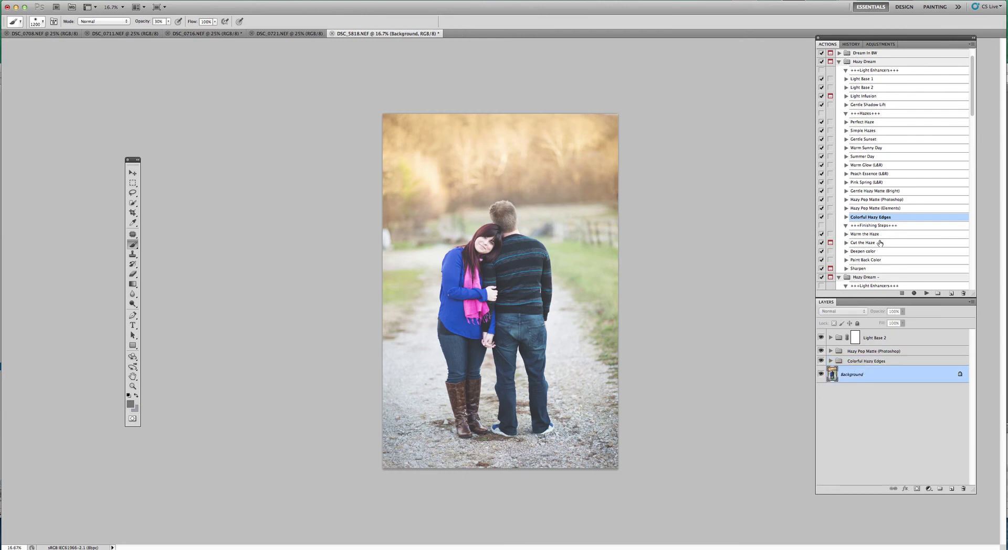
{"action": "left_click", "coordinate": [875, 243]}
{"action": "left_click", "coordinate": [926, 293]}
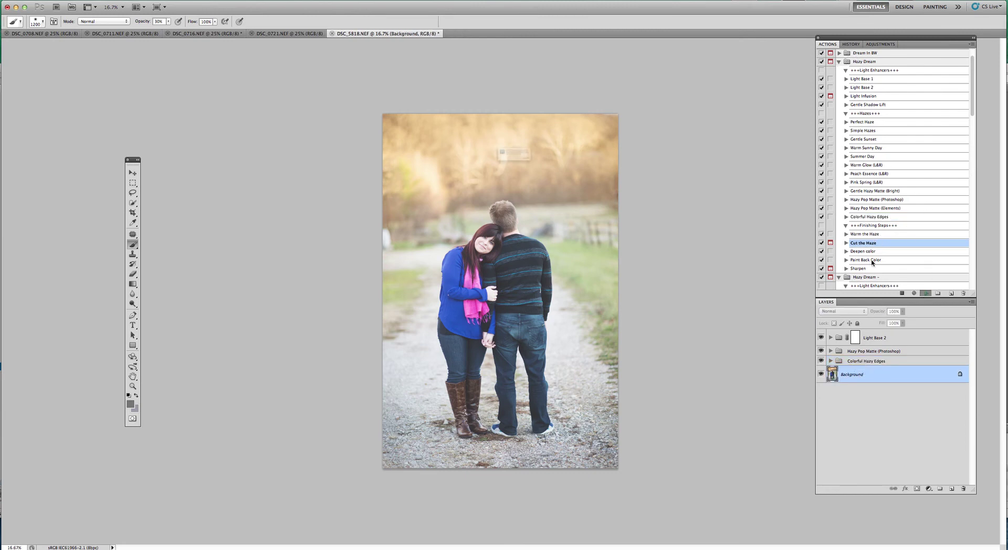
{"action": "key", "text": "Return"}
{"action": "left_click", "coordinate": [903, 312]}
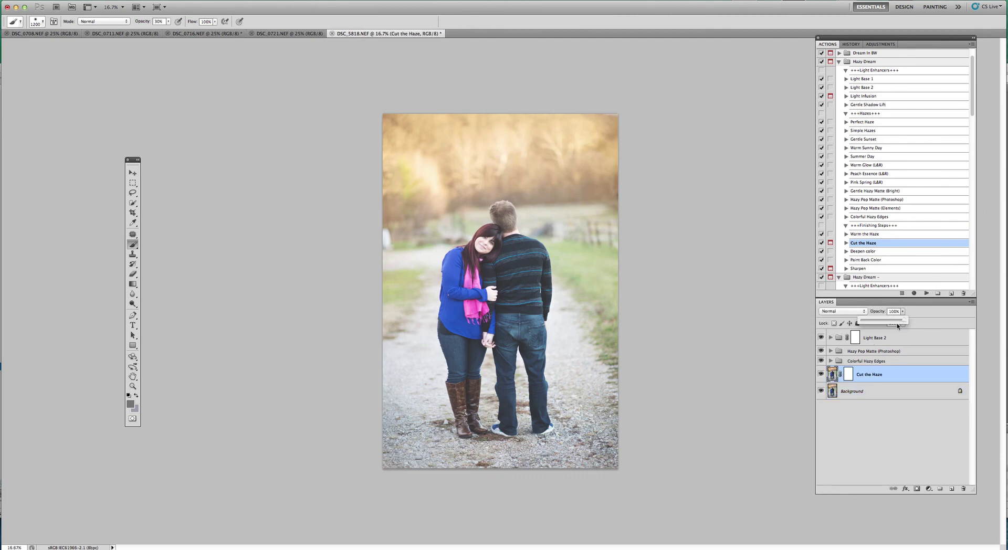
{"action": "left_click_drag", "start_coordinate": [903, 320], "coordinate": [884, 320]}
Run the Sharpen action on the Background layer, accepting its sharpening settings
{"action": "left_click", "coordinate": [218, 3]}
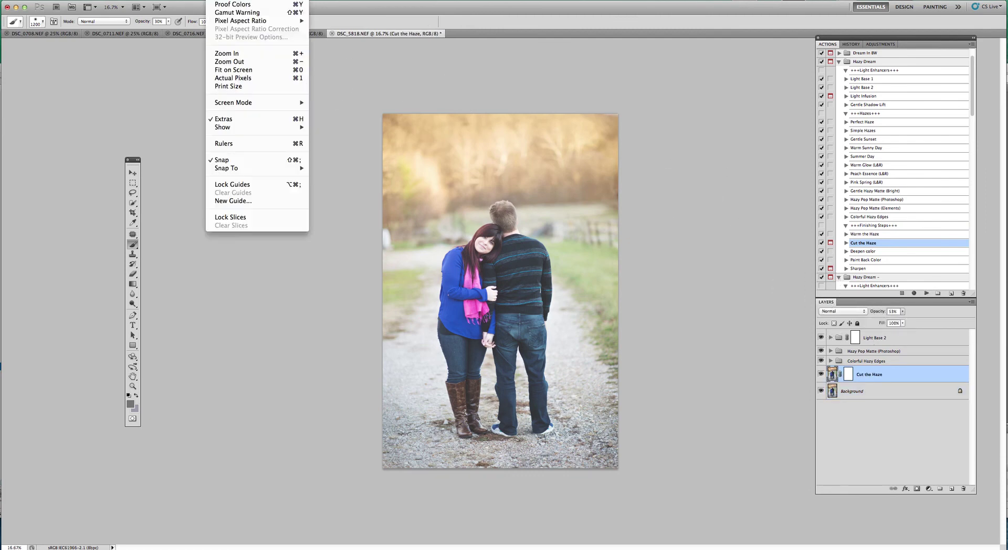
{"action": "left_click", "coordinate": [237, 54]}
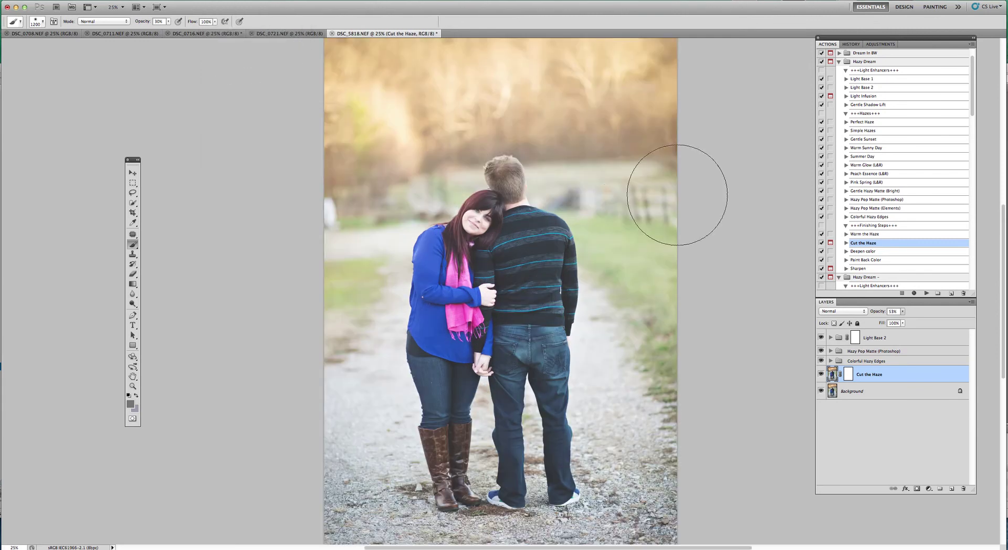
{"action": "left_click", "coordinate": [866, 391]}
{"action": "left_click", "coordinate": [888, 269]}
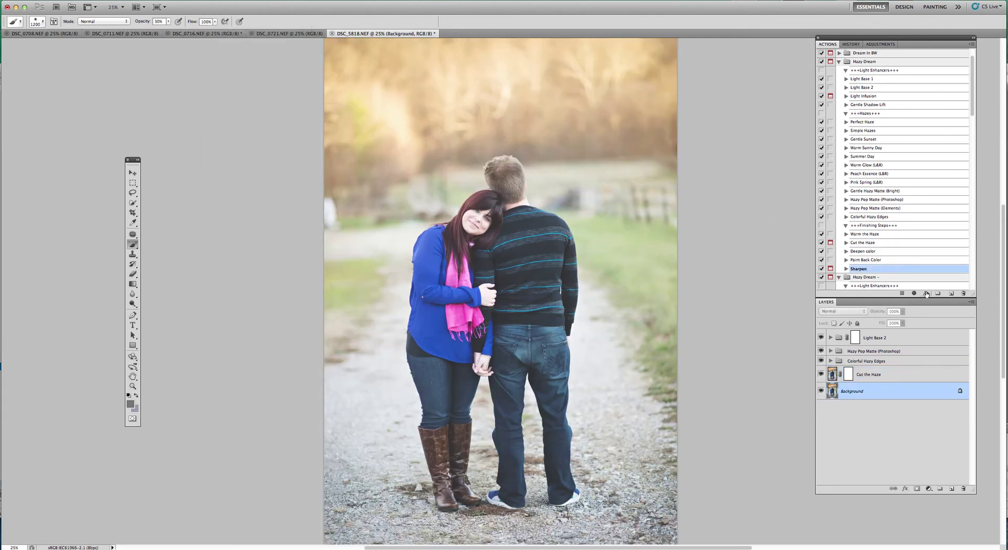
{"action": "left_click", "coordinate": [926, 293]}
{"action": "key", "text": "Return"}
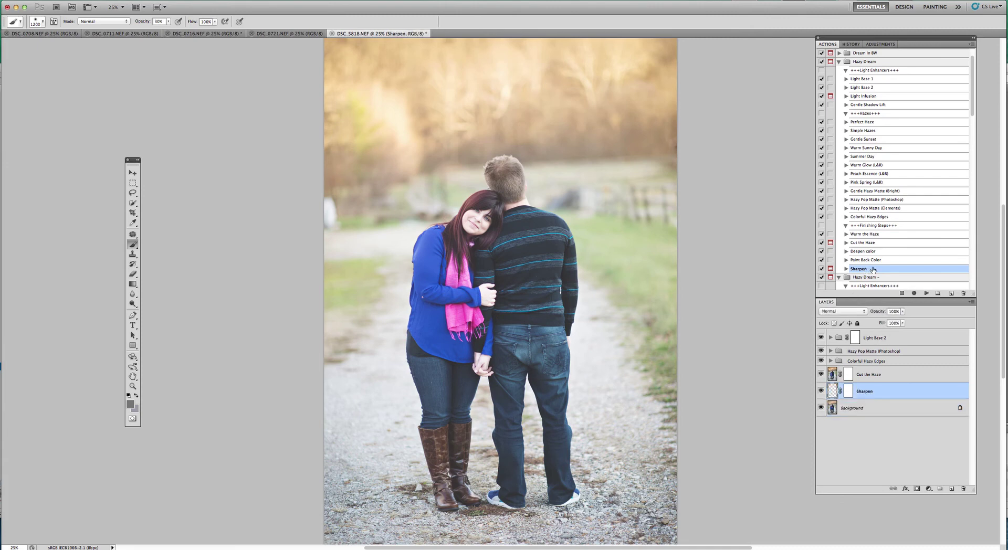
Compare the edited Snapshot 1 with the original DSC_5818.NEF state in the document history
{"action": "left_click", "coordinate": [852, 44]}
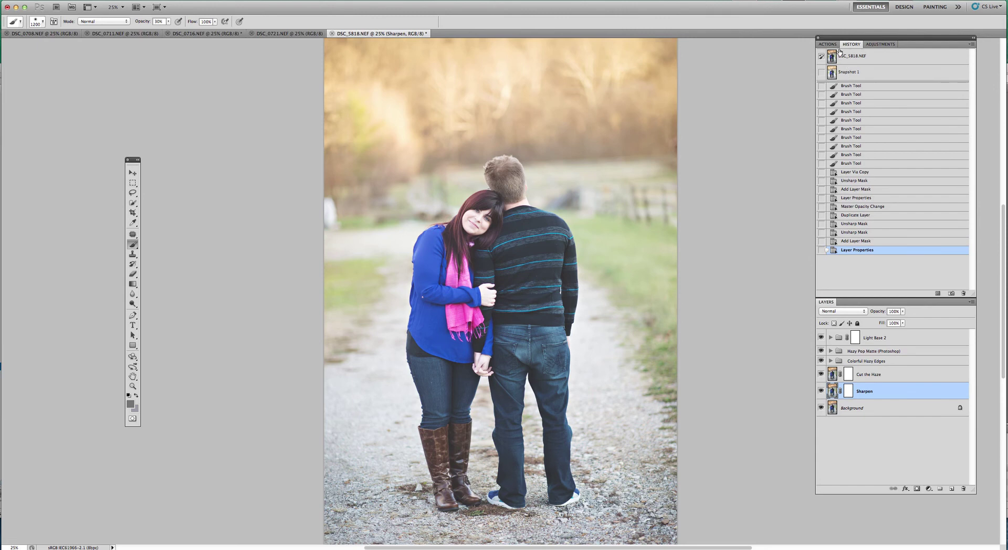
{"action": "left_click", "coordinate": [854, 56]}
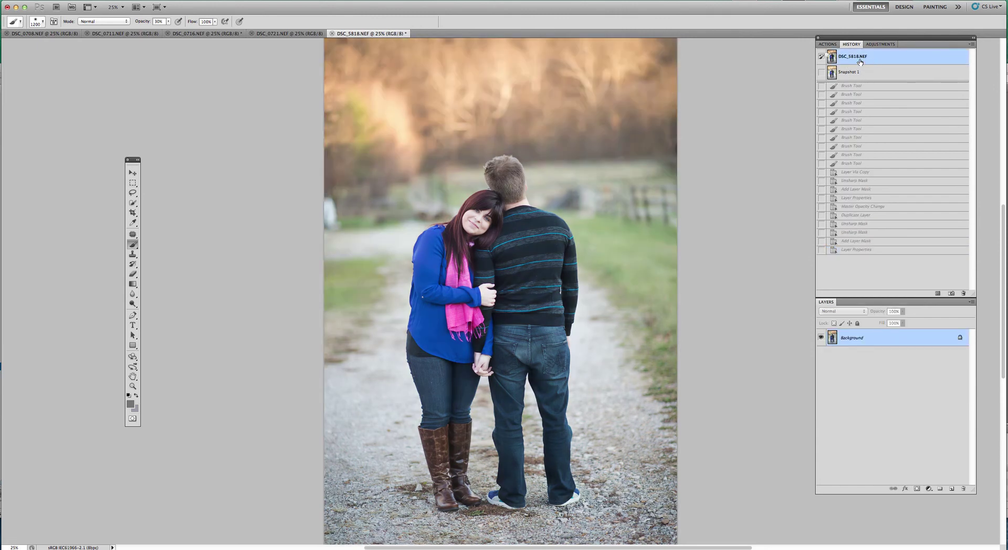
{"action": "left_click", "coordinate": [861, 72]}
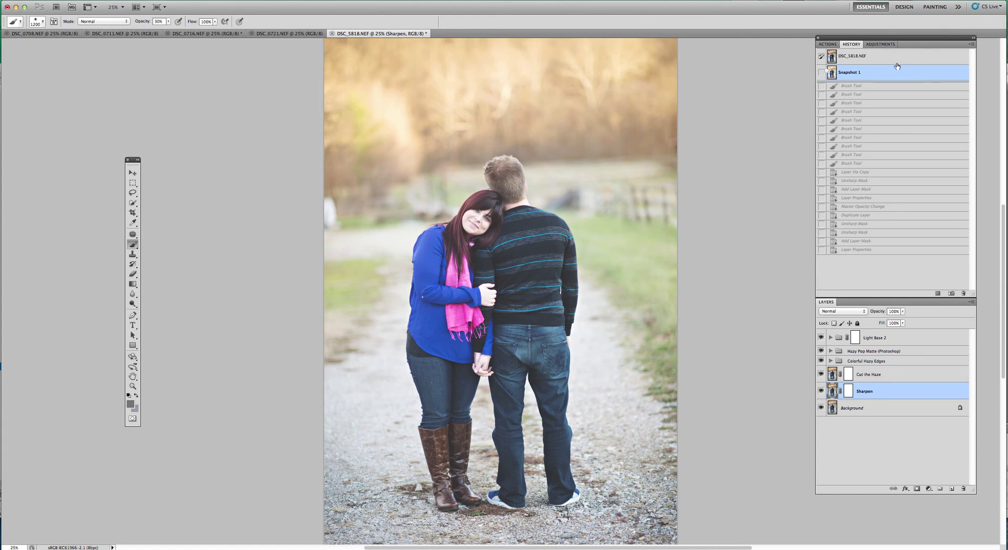
{"action": "left_click", "coordinate": [871, 57]}
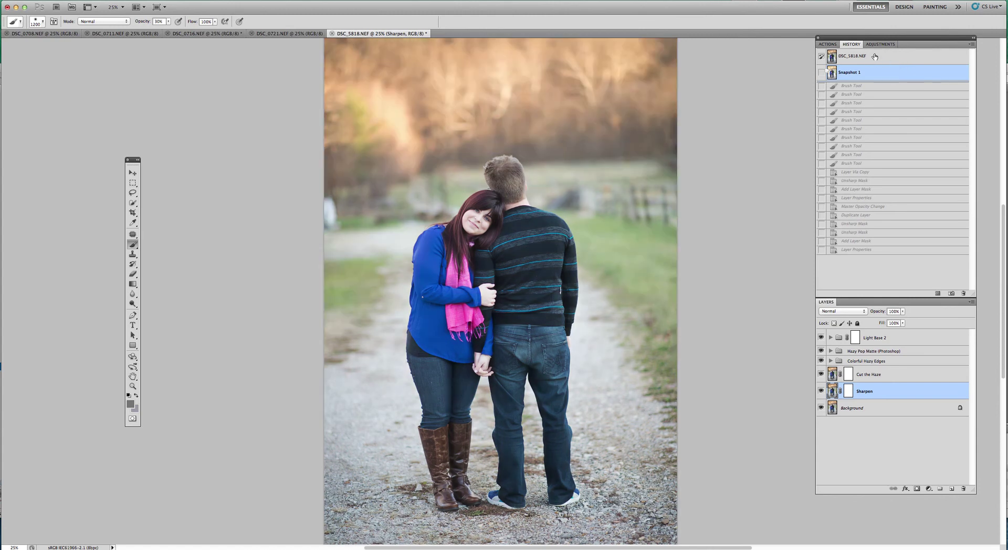
{"action": "left_click", "coordinate": [861, 72]}
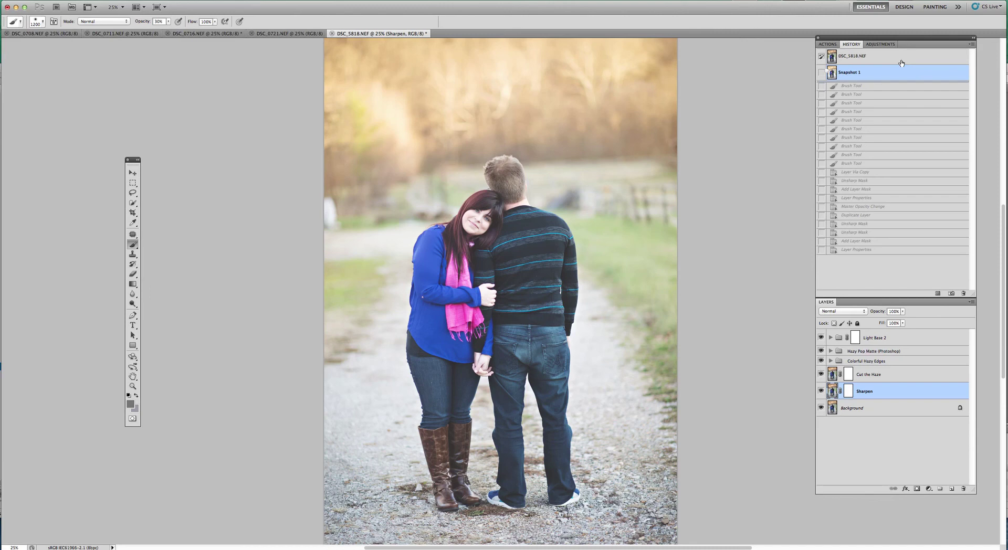
{"action": "left_click", "coordinate": [864, 57]}
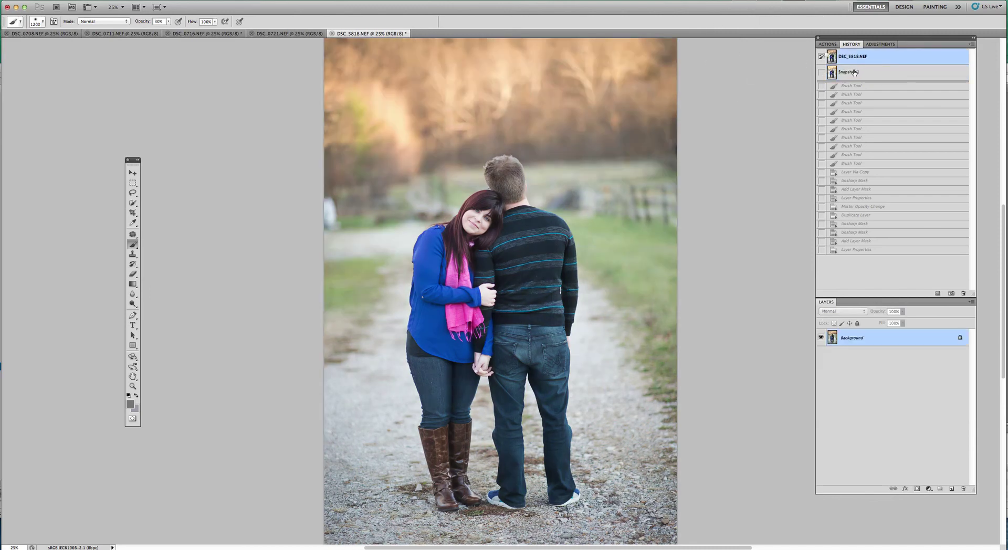